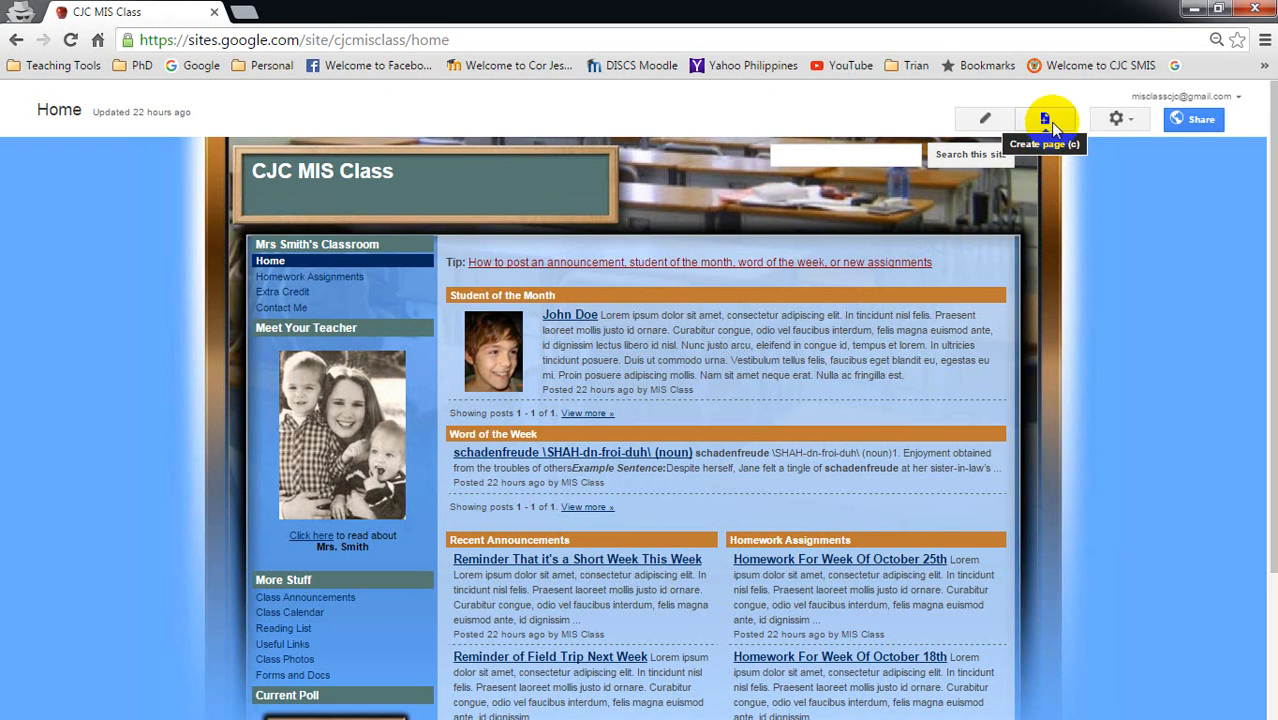
- Start a new page named My Travels and select the Announcements template for it
{"action": "left_click", "coordinate": [1049, 121]}
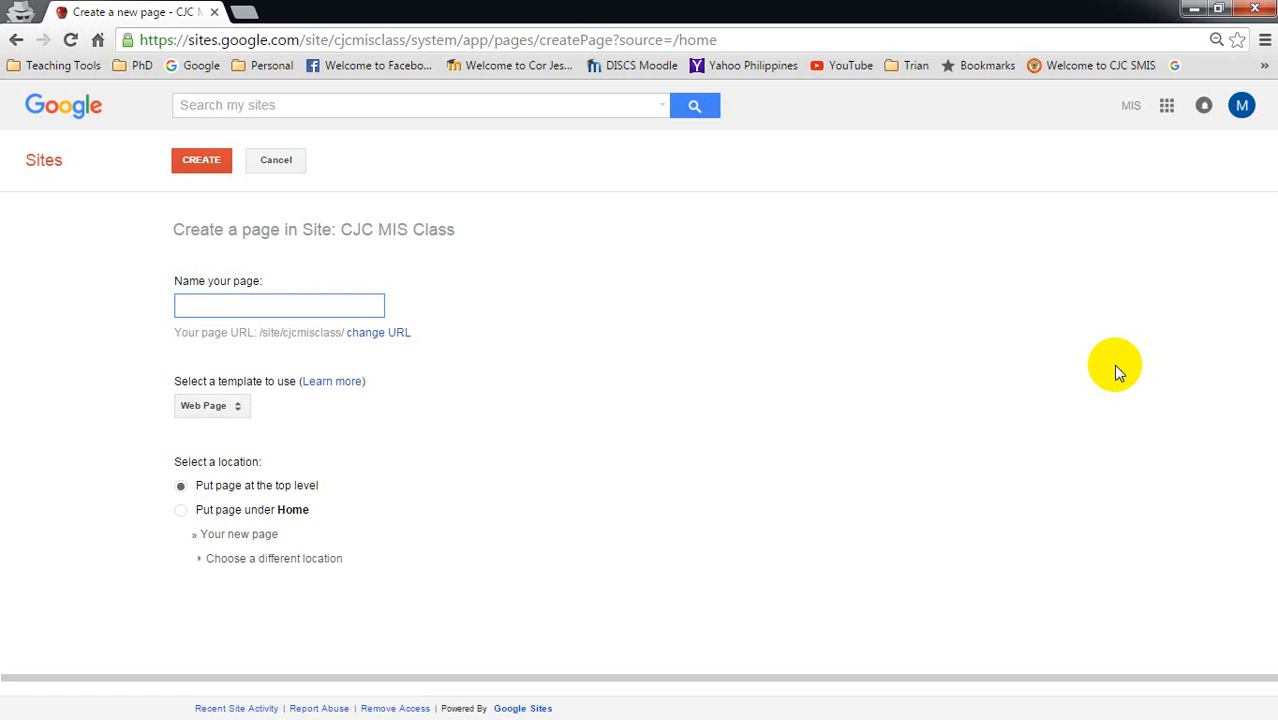
{"action": "type", "text": "My Travels"}
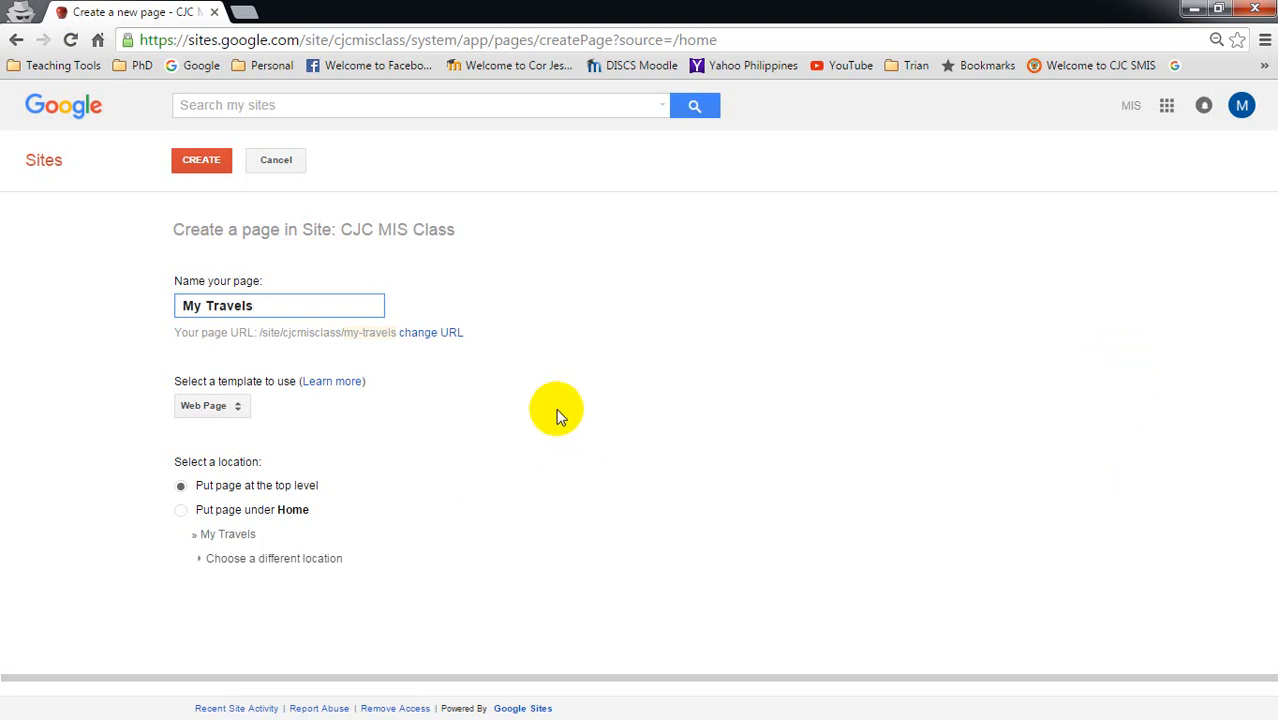
{"action": "left_click", "coordinate": [244, 407]}
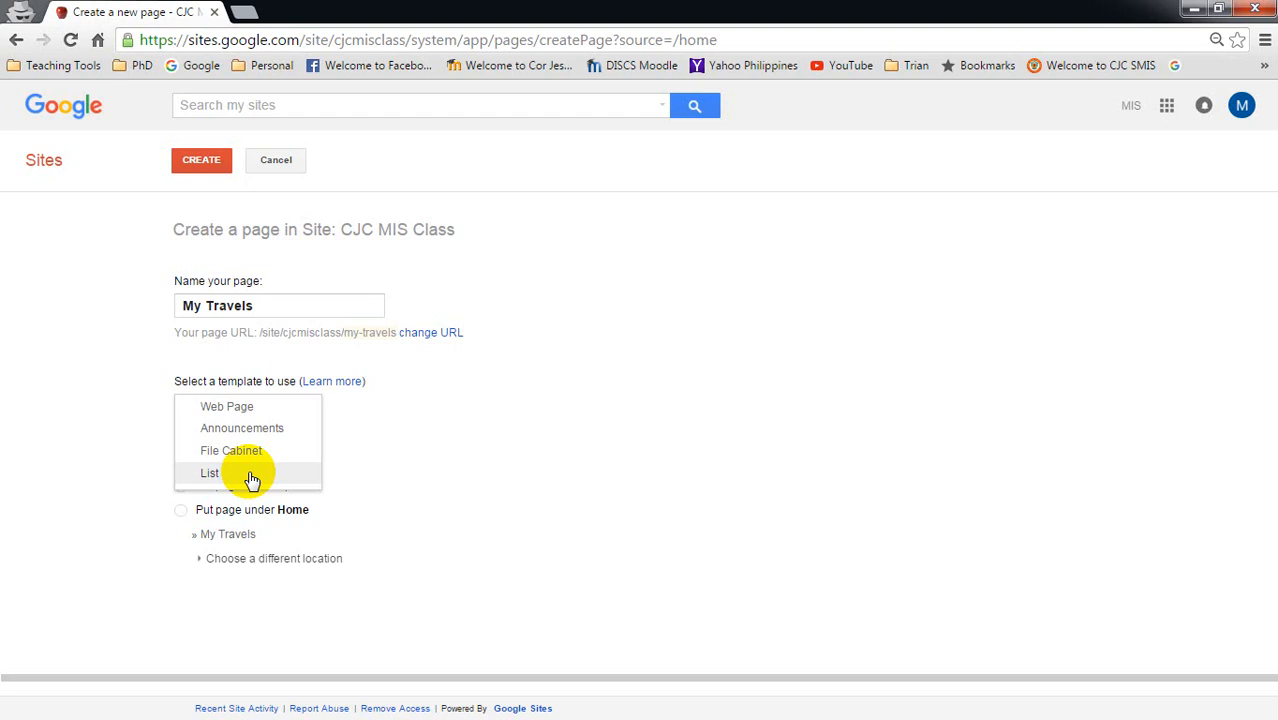
{"action": "left_click", "coordinate": [270, 430]}
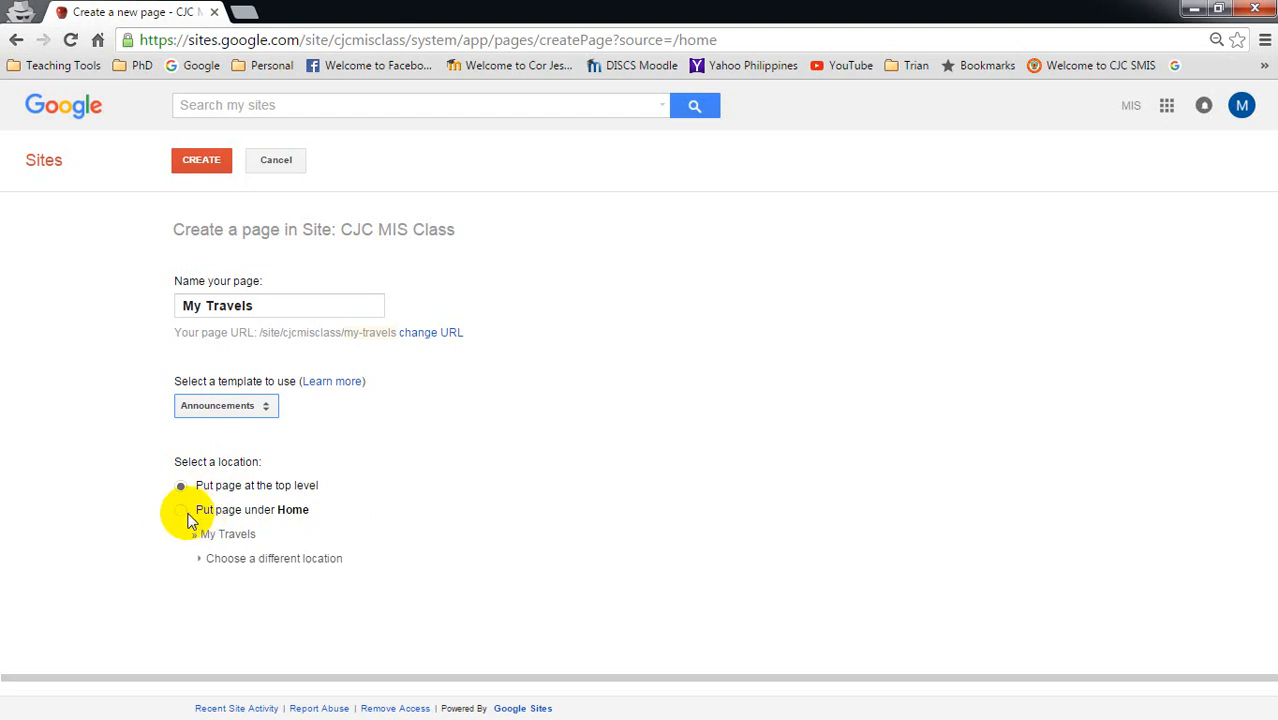
- Place the page under Home and expand then collapse Class Announcements in the location tree
{"action": "left_click", "coordinate": [182, 512]}
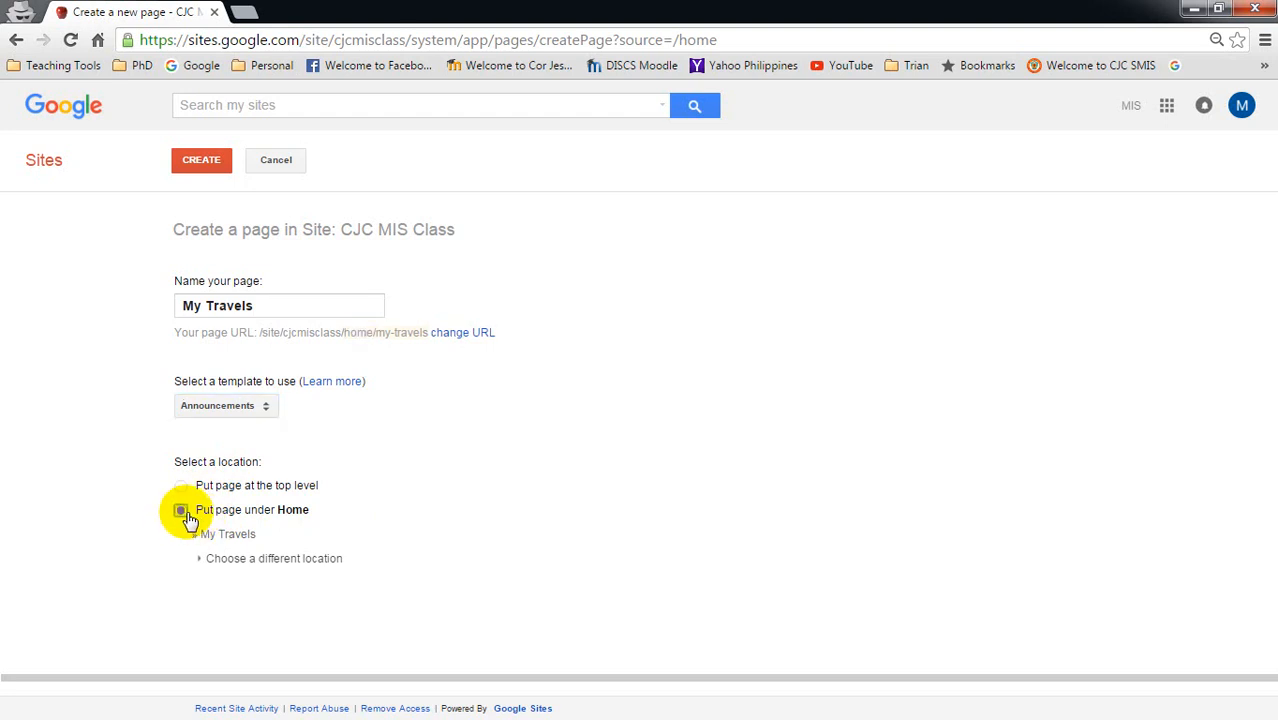
{"action": "left_click", "coordinate": [224, 560]}
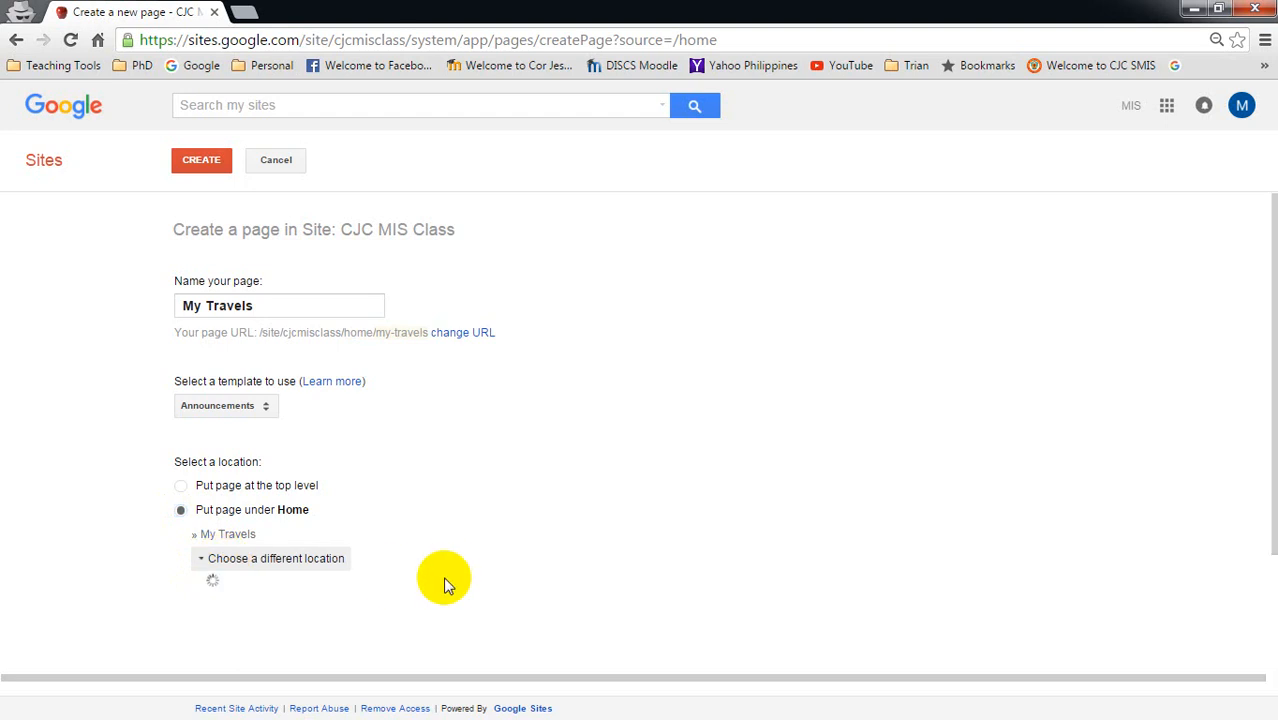
{"action": "scroll", "coordinate": [446, 570], "scroll_direction": "down", "scroll_amount": 5}
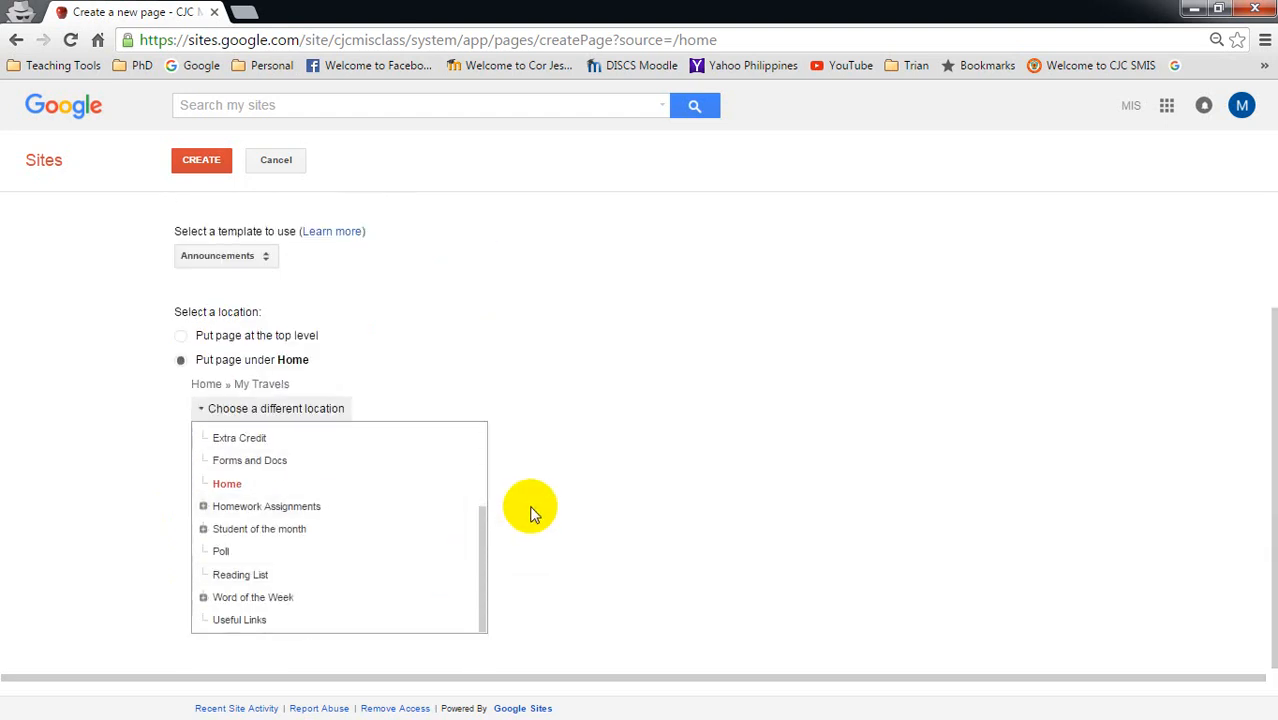
{"action": "scroll", "coordinate": [530, 510], "scroll_direction": "up", "scroll_amount": 2}
{"action": "scroll", "coordinate": [648, 526], "scroll_direction": "down", "scroll_amount": 2}
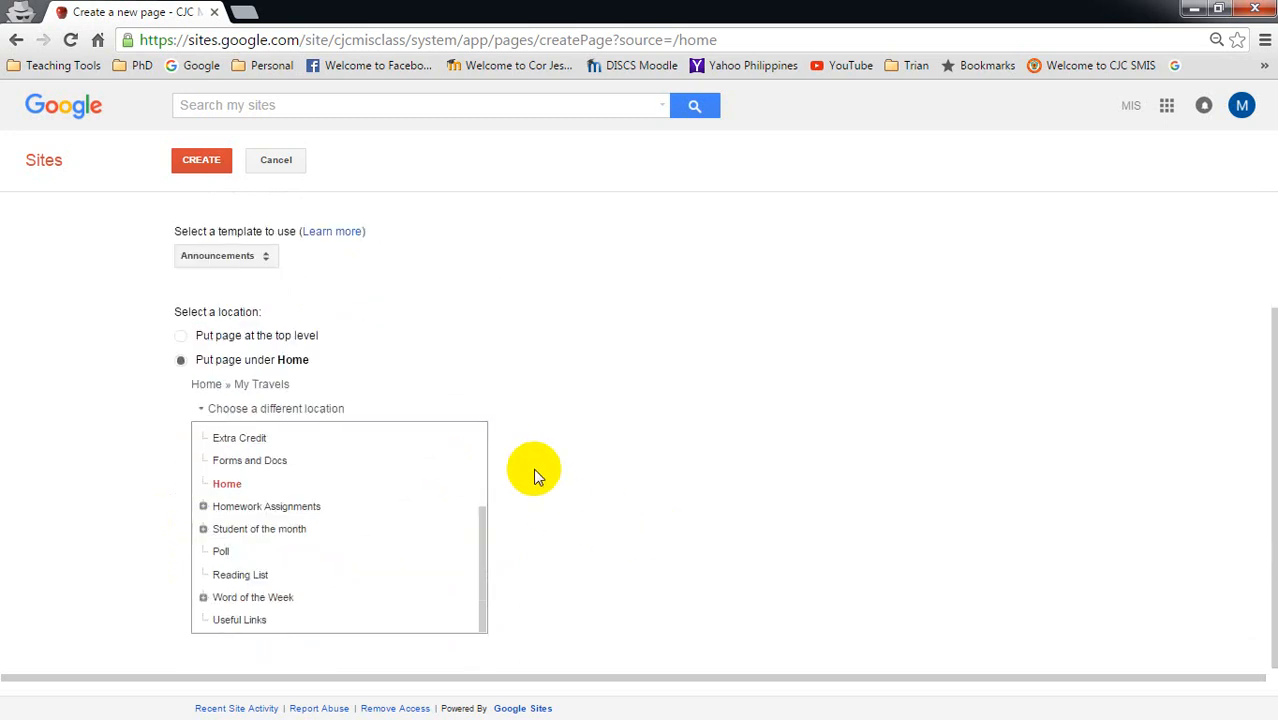
{"action": "left_click", "coordinate": [479, 444]}
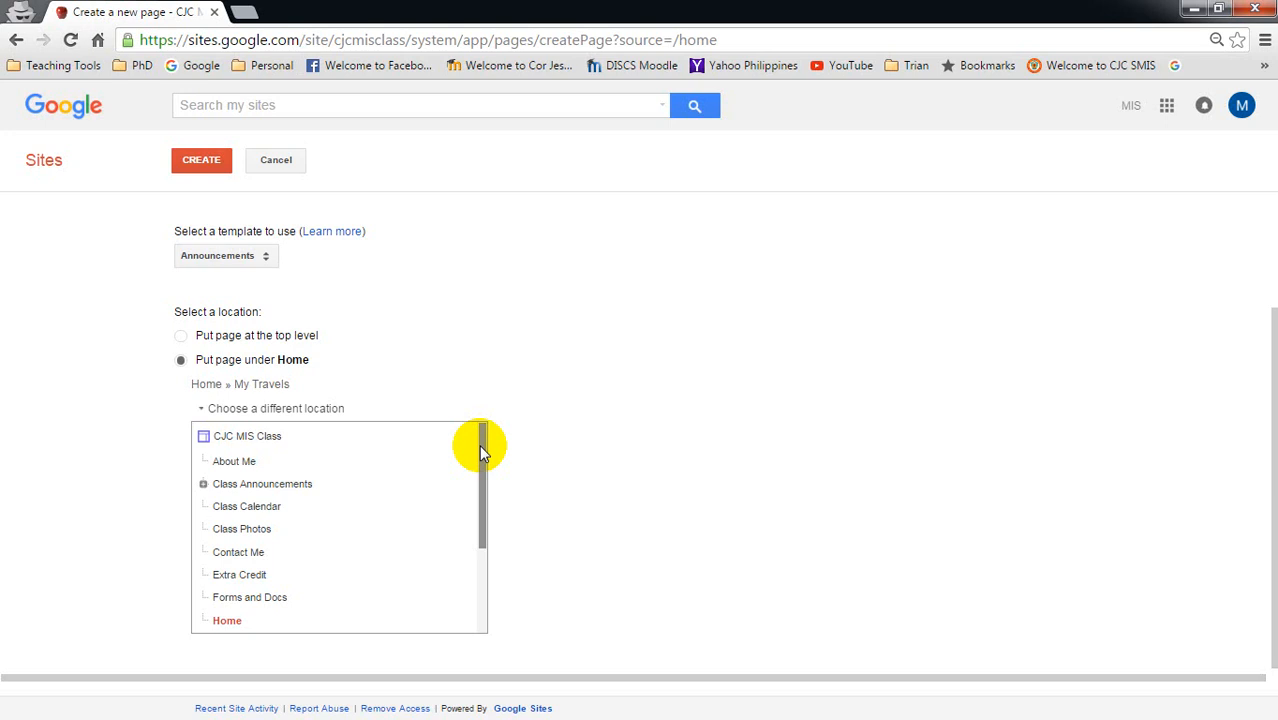
{"action": "left_click", "coordinate": [204, 486]}
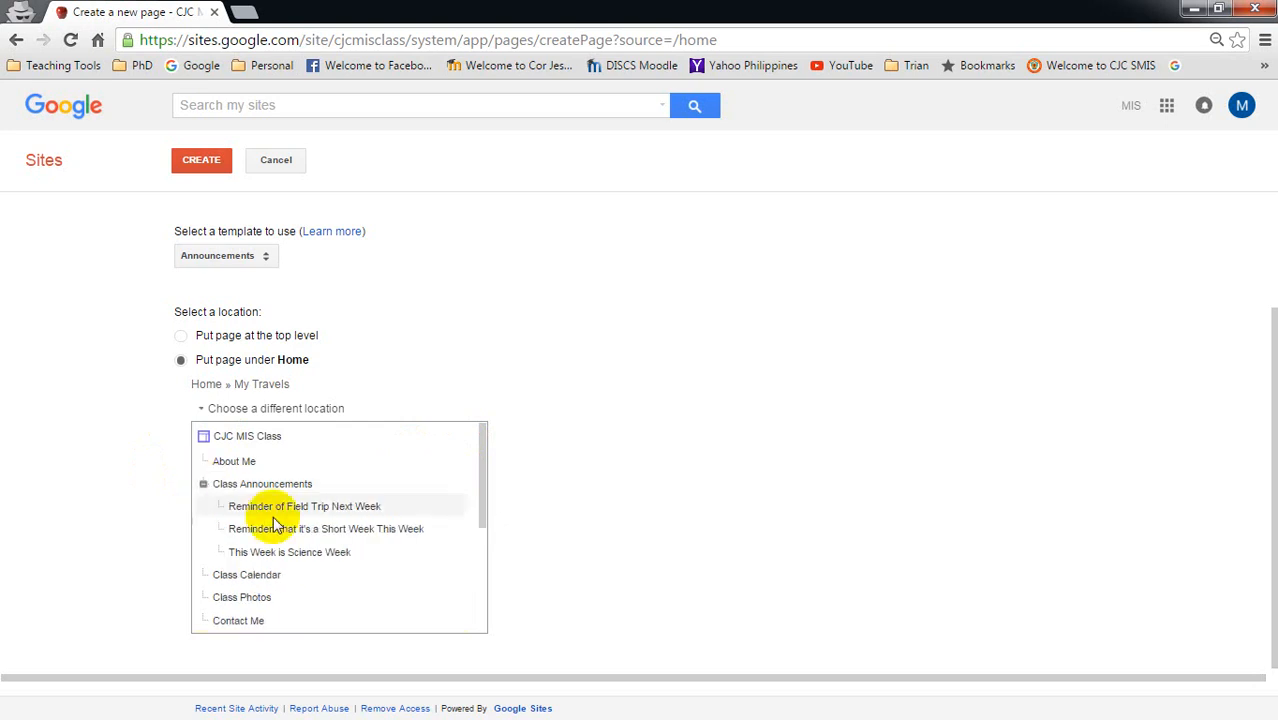
{"action": "left_click", "coordinate": [203, 484]}
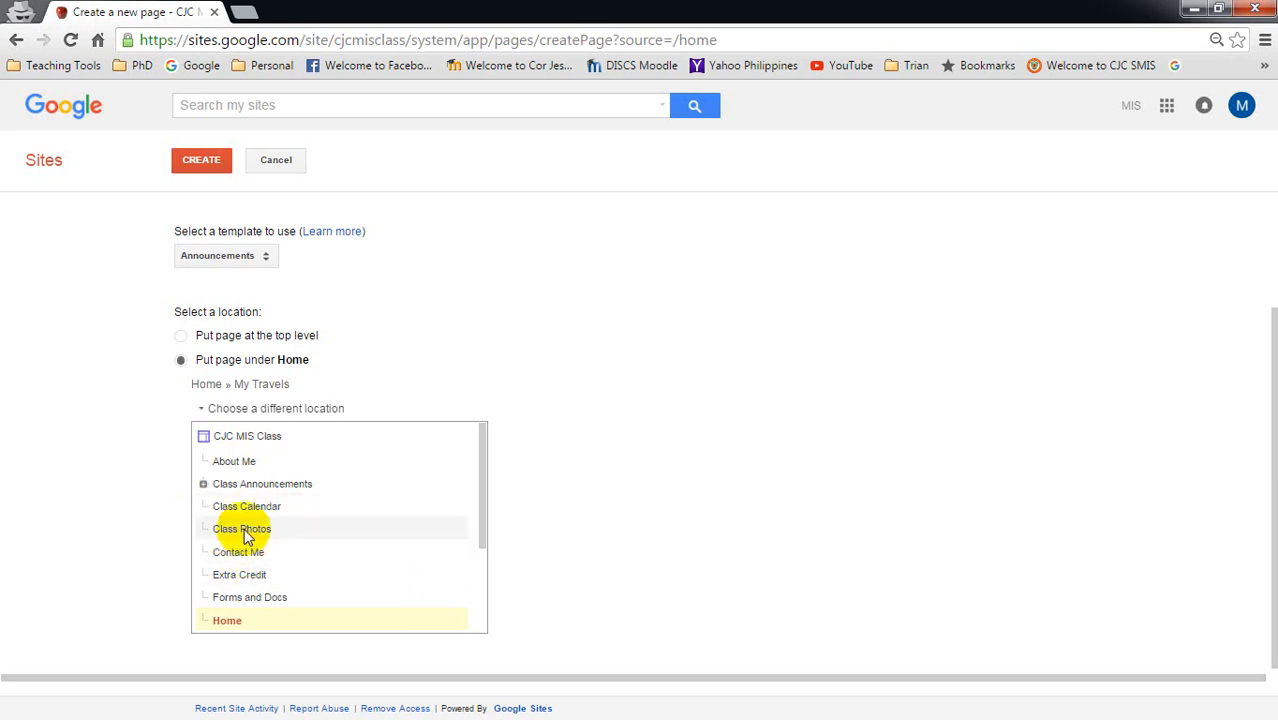
- Choose Contact Me as the page's parent in the location tree
{"action": "scroll", "coordinate": [249, 527], "scroll_direction": "down", "scroll_amount": 1}
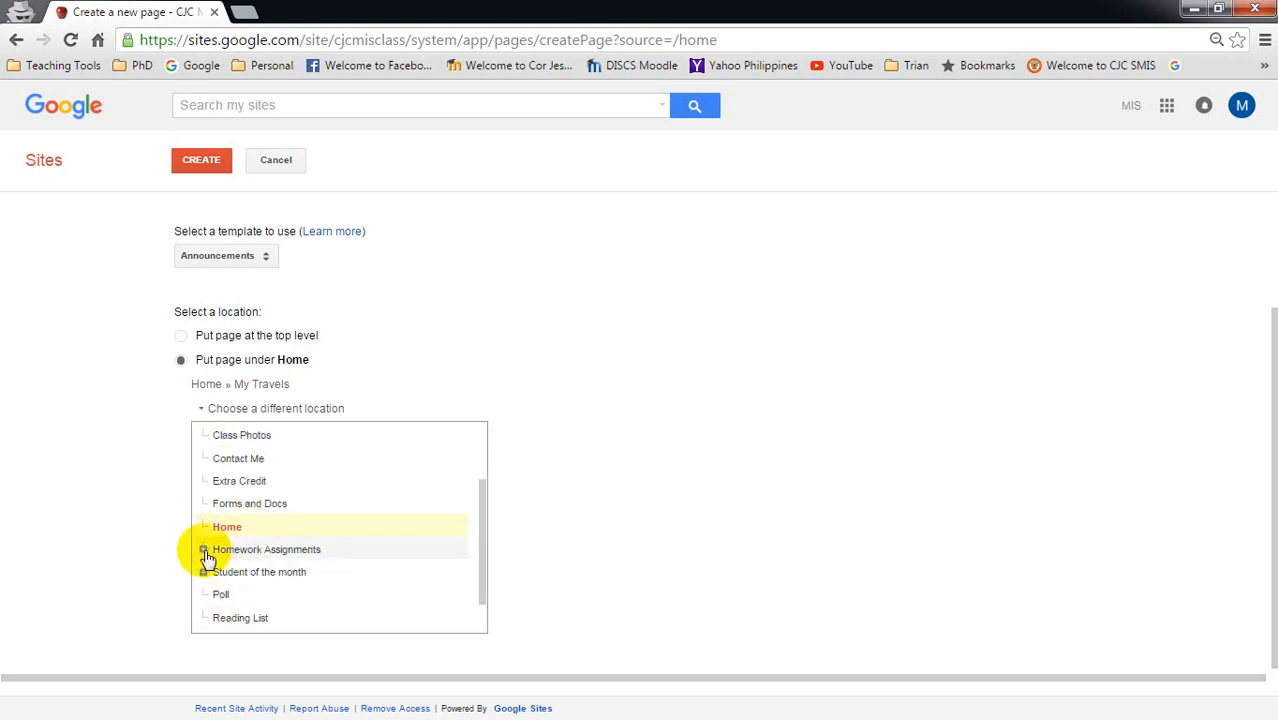
{"action": "scroll", "coordinate": [208, 562], "scroll_direction": "down", "scroll_amount": 1}
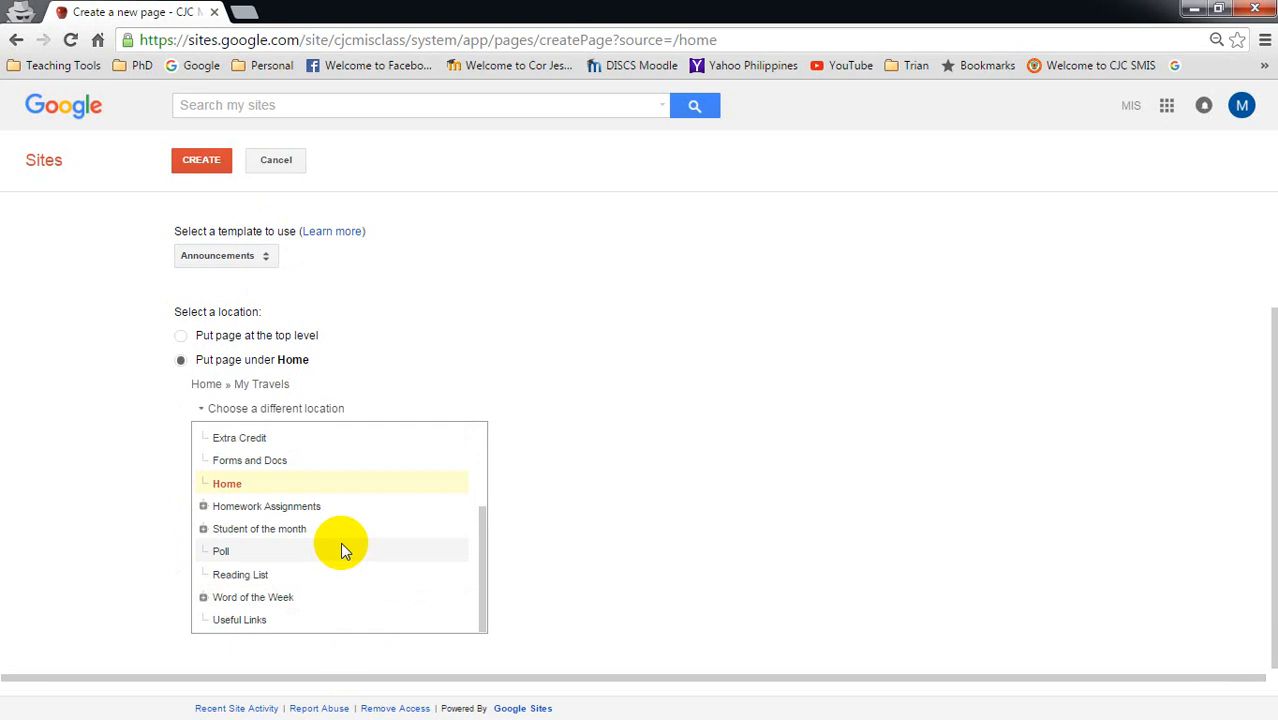
{"action": "scroll", "coordinate": [340, 542], "scroll_direction": "up", "scroll_amount": 1}
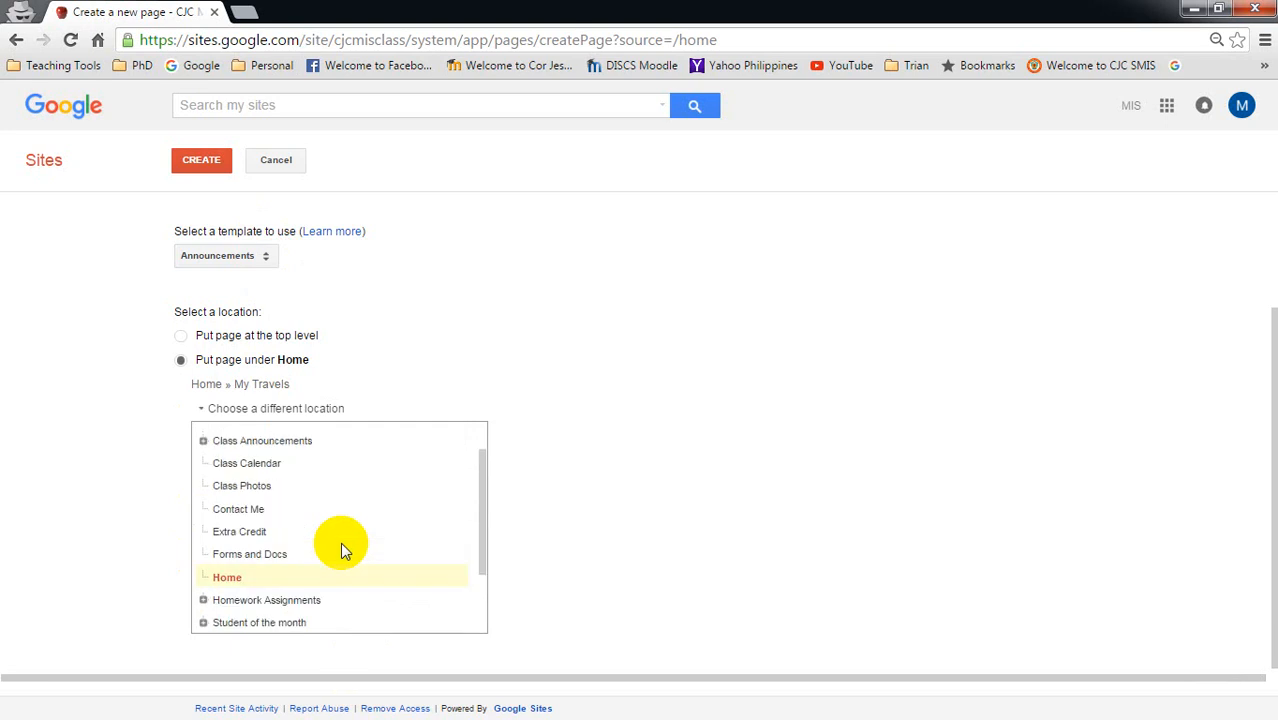
{"action": "scroll", "coordinate": [340, 542], "scroll_direction": "down", "scroll_amount": 1}
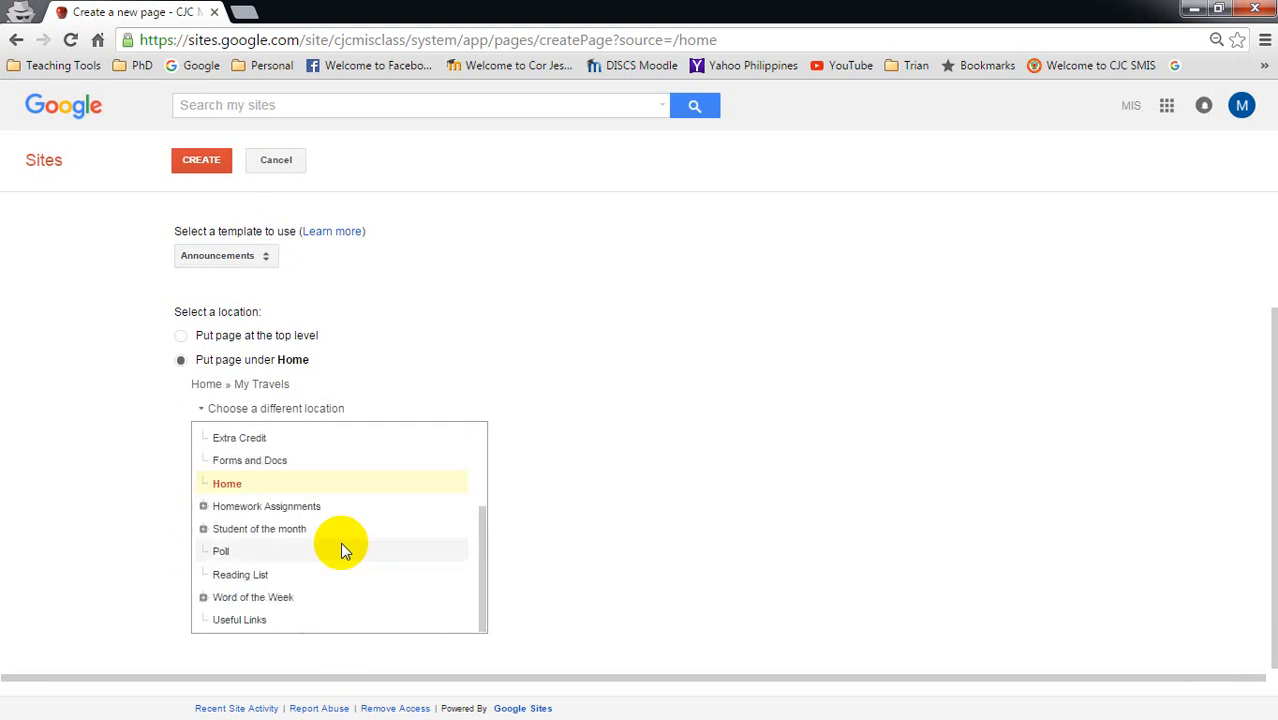
{"action": "scroll", "coordinate": [340, 542], "scroll_direction": "up", "scroll_amount": 5}
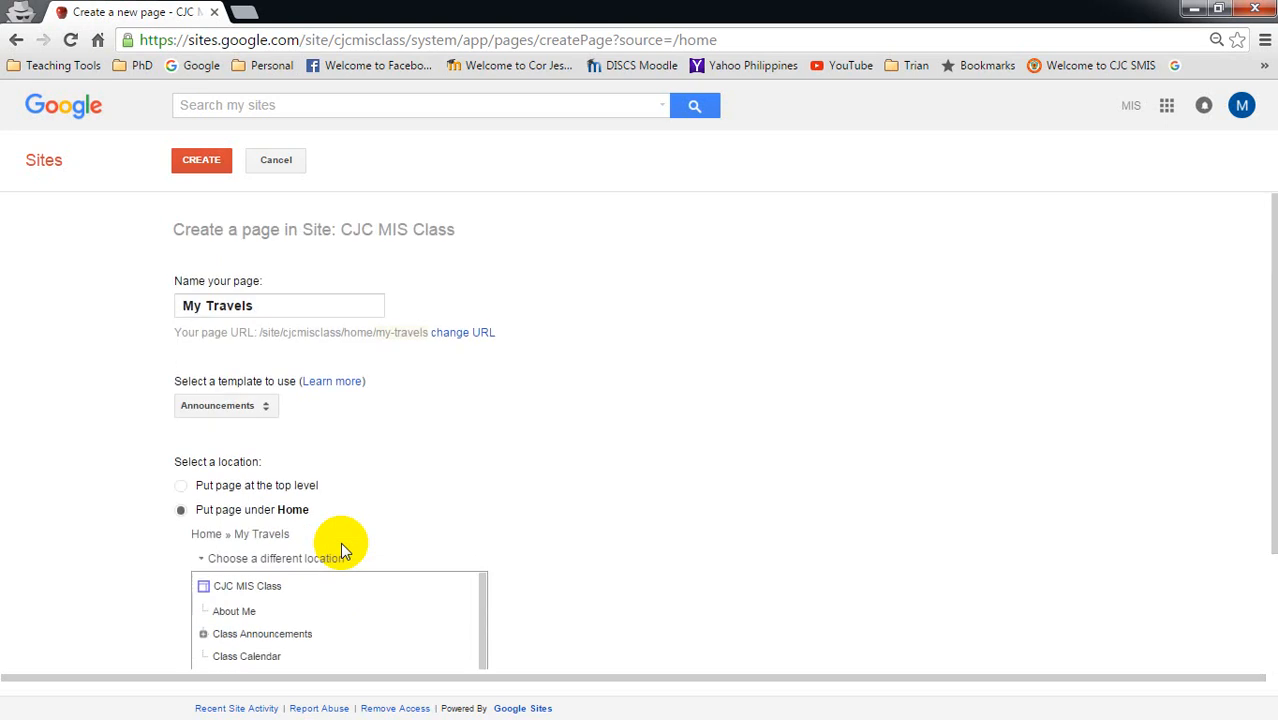
{"action": "scroll", "coordinate": [330, 589], "scroll_direction": "down", "scroll_amount": 3}
{"action": "left_click_drag", "start_coordinate": [479, 650], "coordinate": [457, 602]}
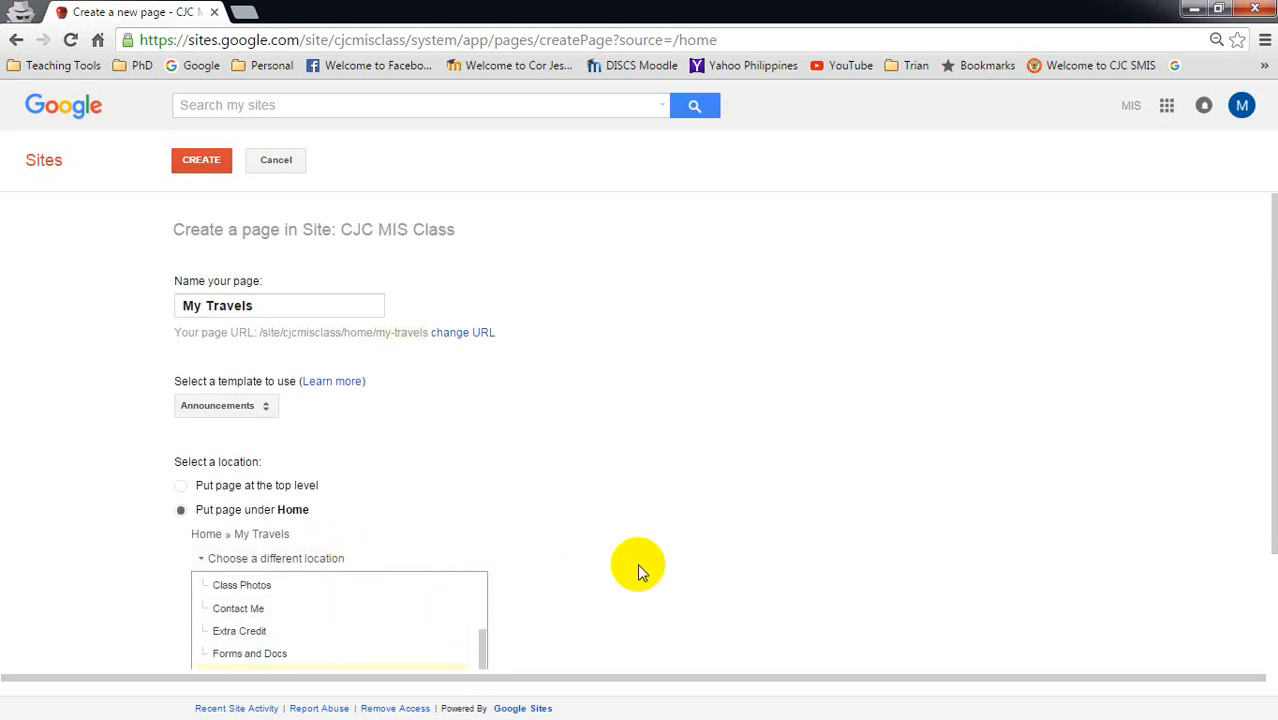
{"action": "scroll", "coordinate": [637, 565], "scroll_direction": "down", "scroll_amount": 3}
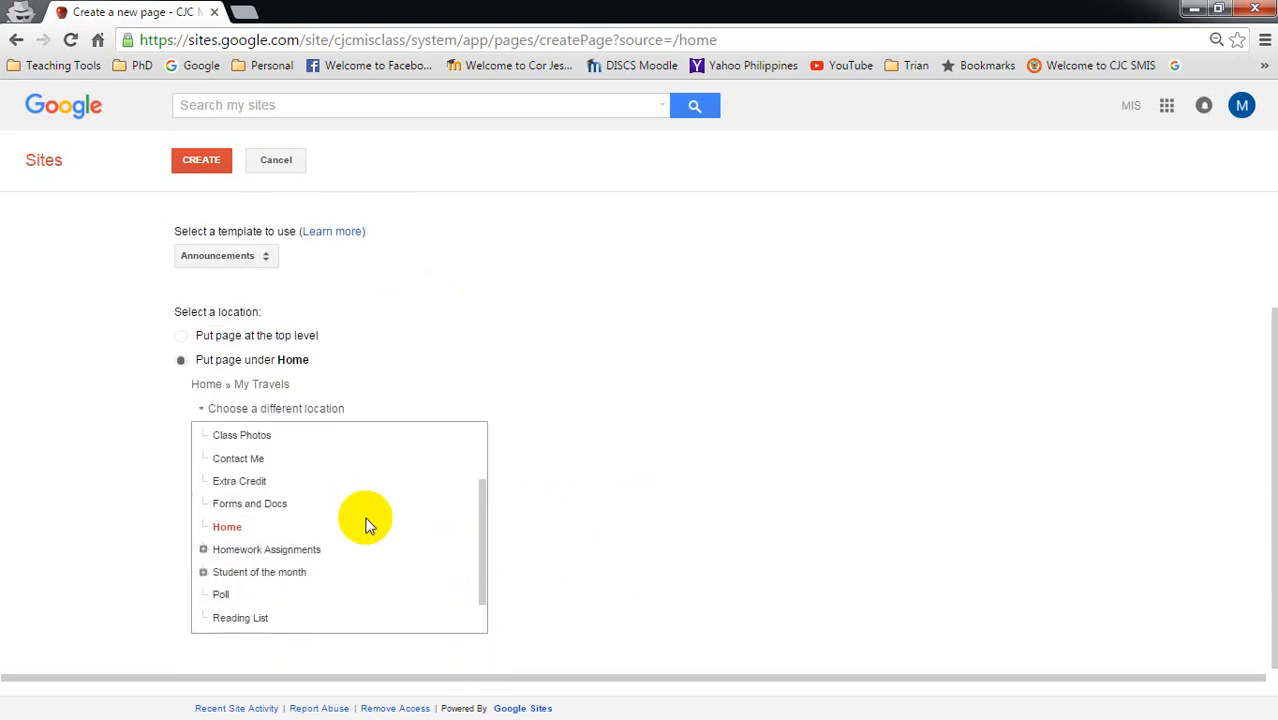
{"action": "left_click", "coordinate": [239, 461]}
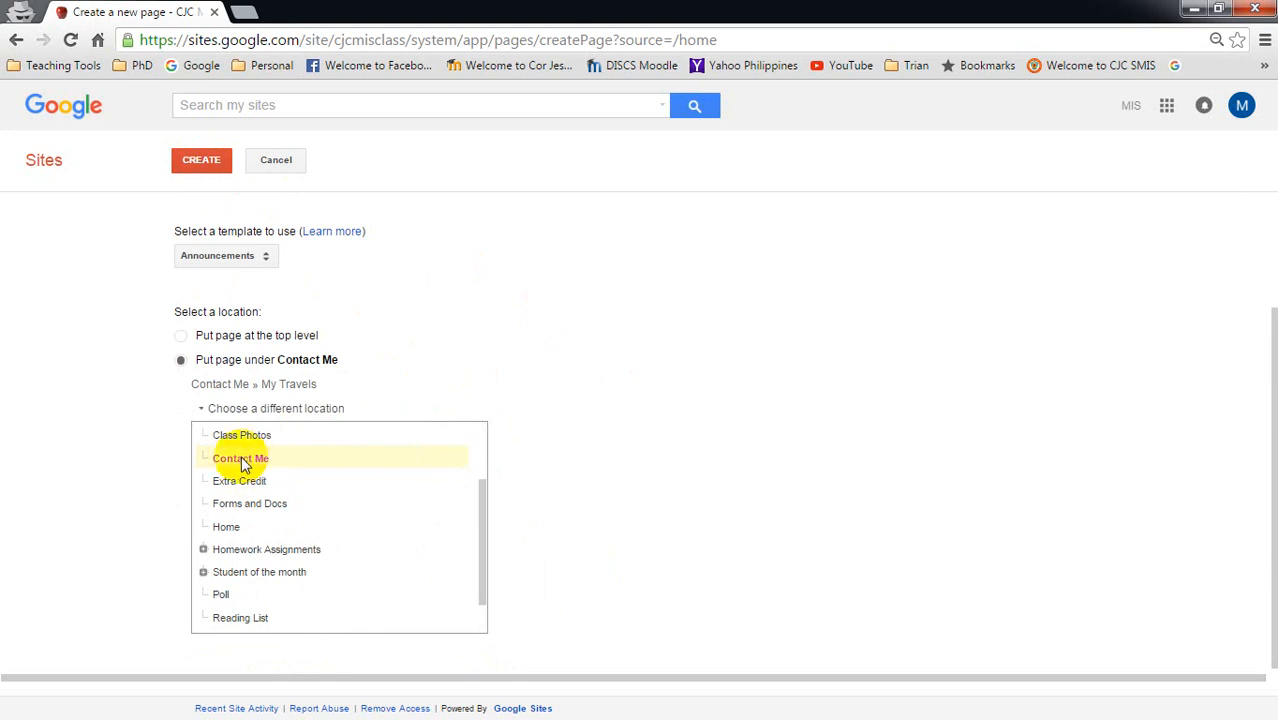
{"action": "left_click_drag", "start_coordinate": [485, 514], "coordinate": [489, 440]}
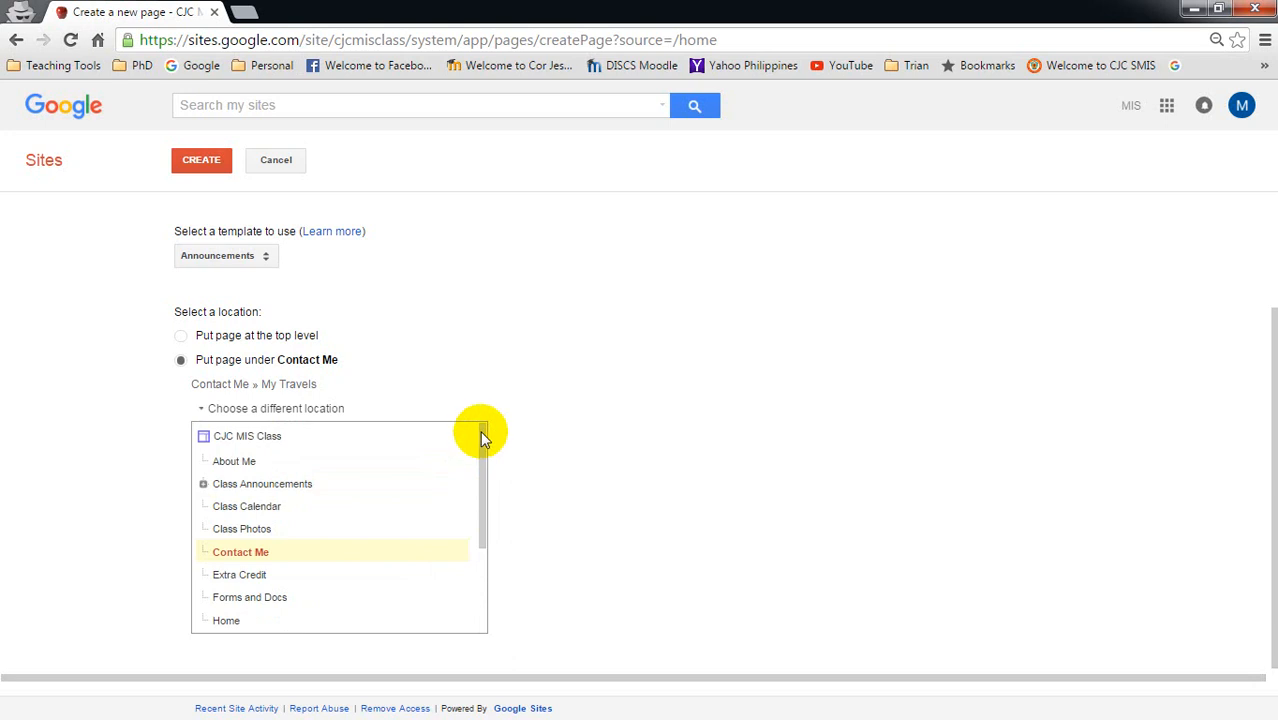
- Put the page at the top level instead and create the page
{"action": "left_click", "coordinate": [180, 338]}
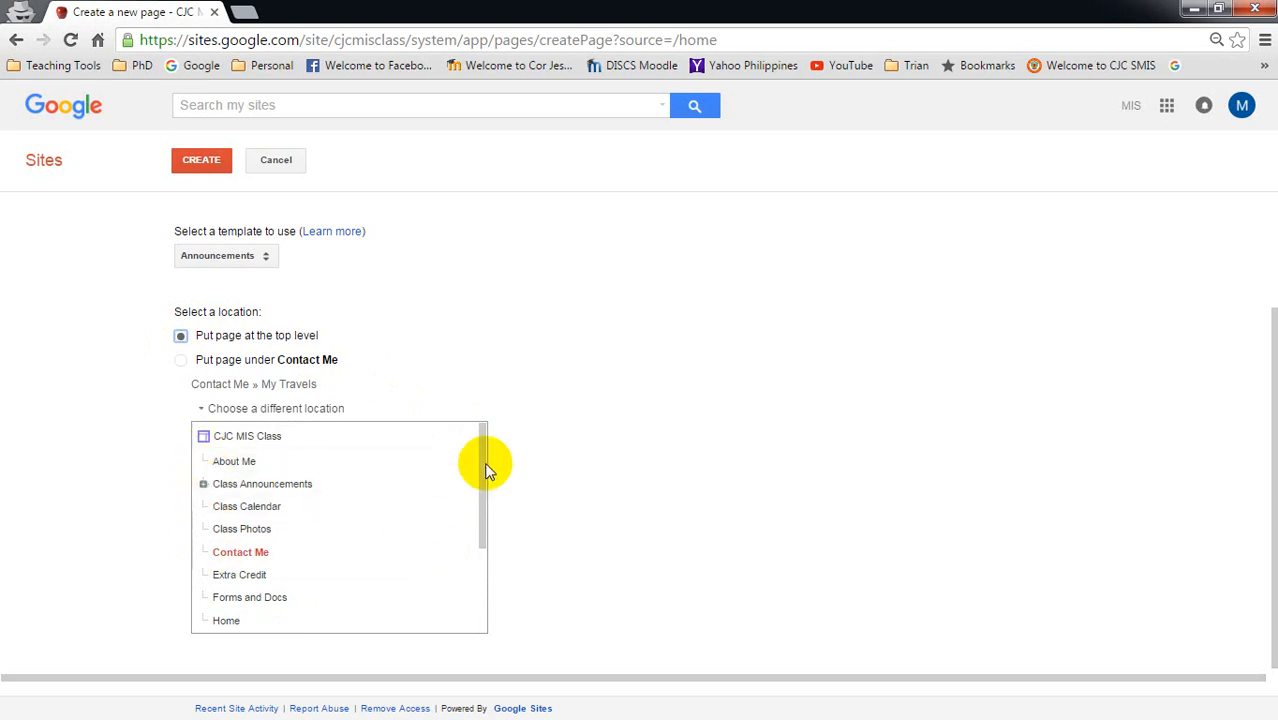
{"action": "left_click_drag", "start_coordinate": [484, 465], "coordinate": [470, 622]}
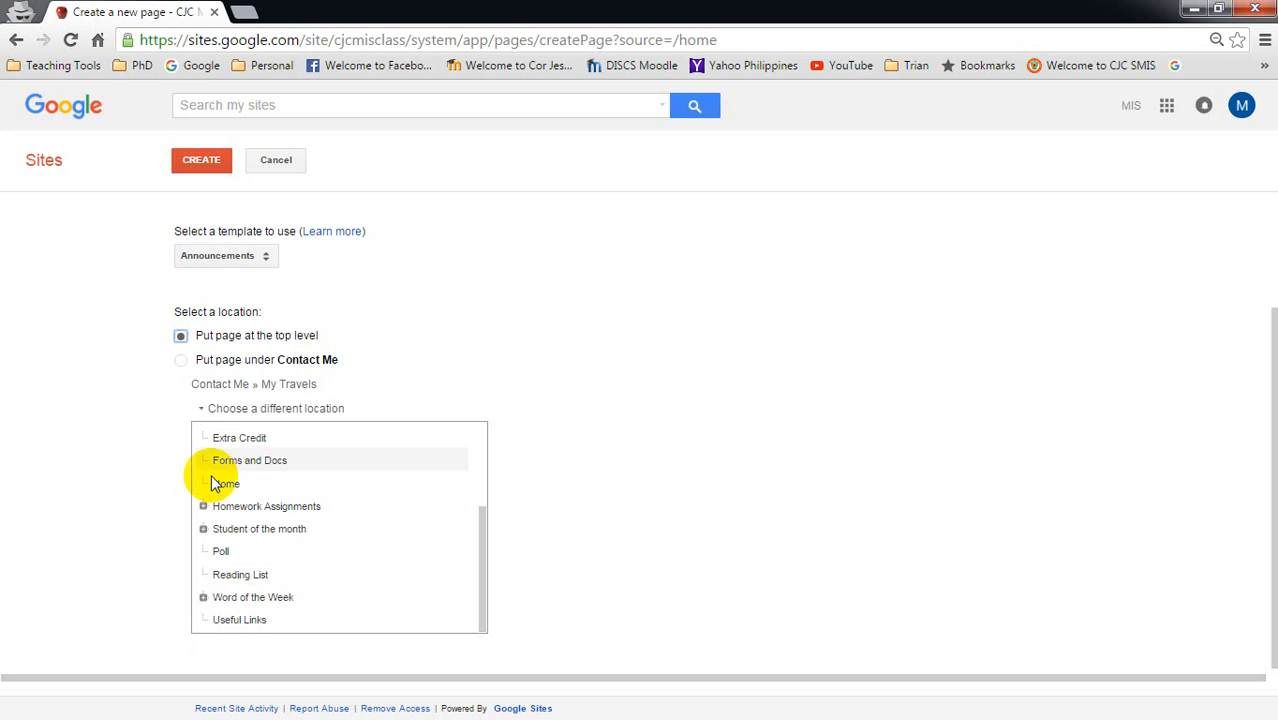
{"action": "left_click_drag", "start_coordinate": [474, 559], "coordinate": [485, 465]}
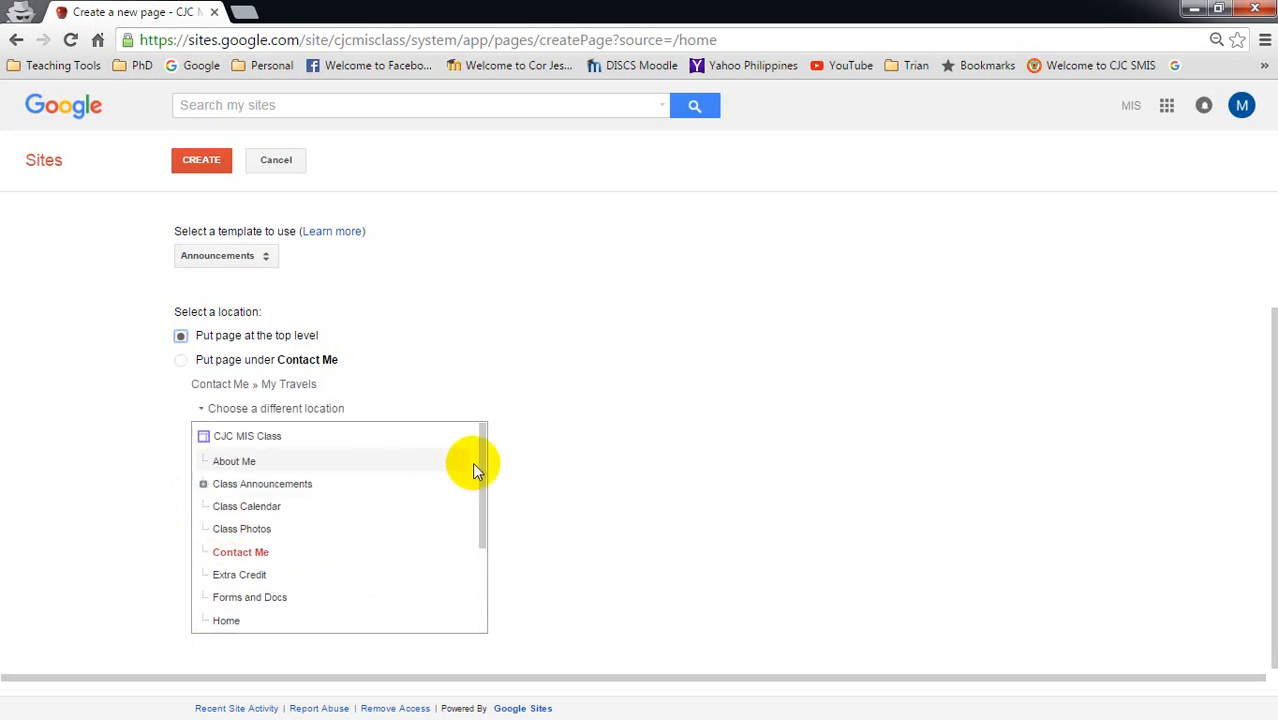
{"action": "left_click_drag", "start_coordinate": [478, 468], "coordinate": [480, 492]}
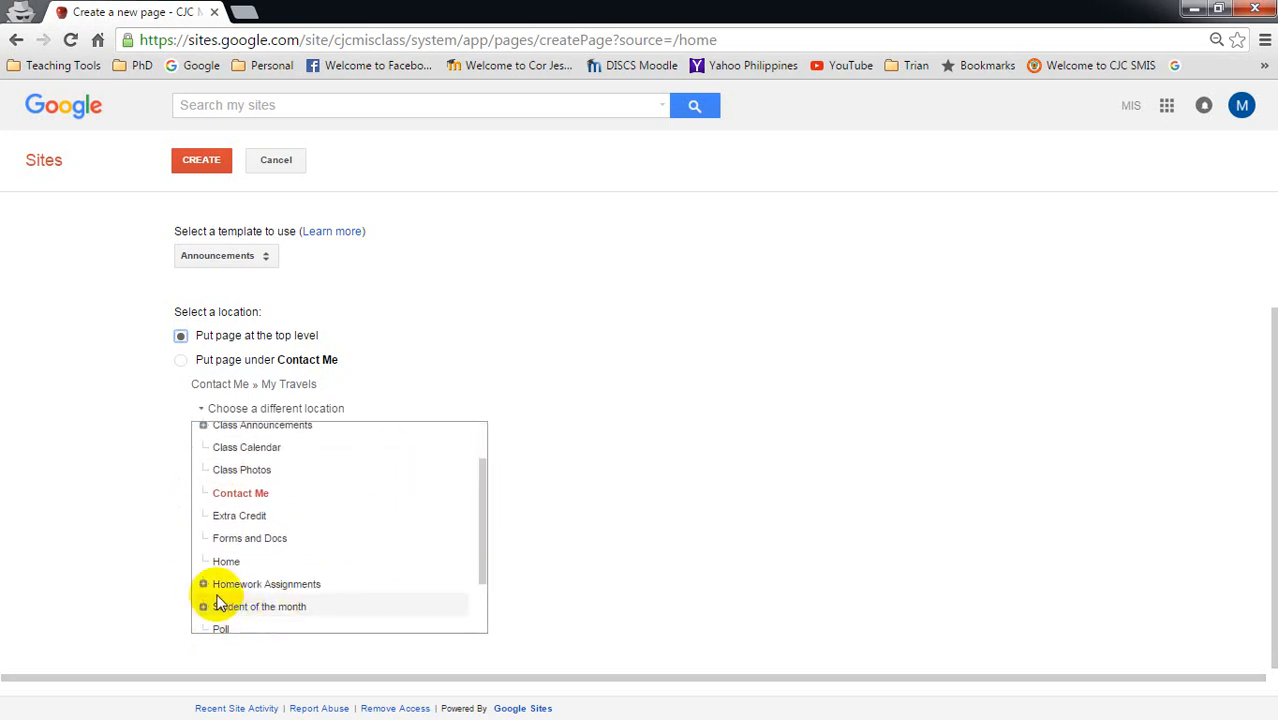
{"action": "left_click_drag", "start_coordinate": [479, 518], "coordinate": [484, 474]}
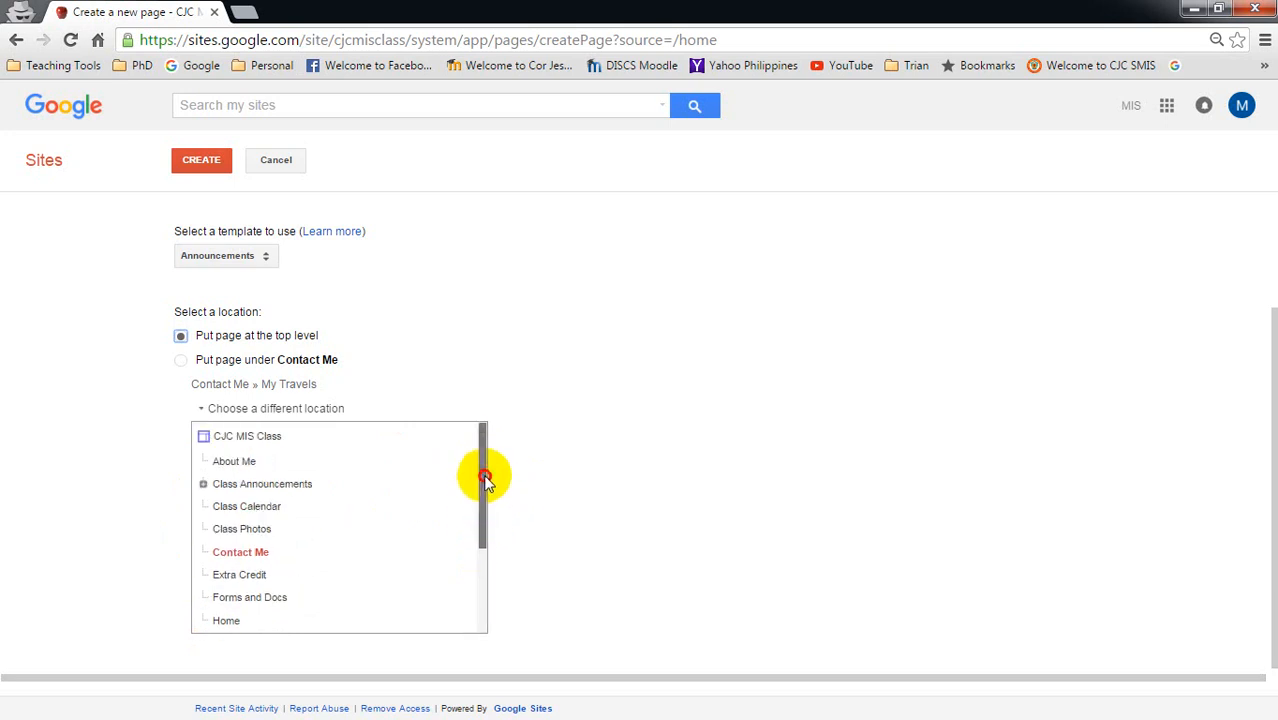
{"action": "scroll", "coordinate": [654, 436], "scroll_direction": "up", "scroll_amount": 3}
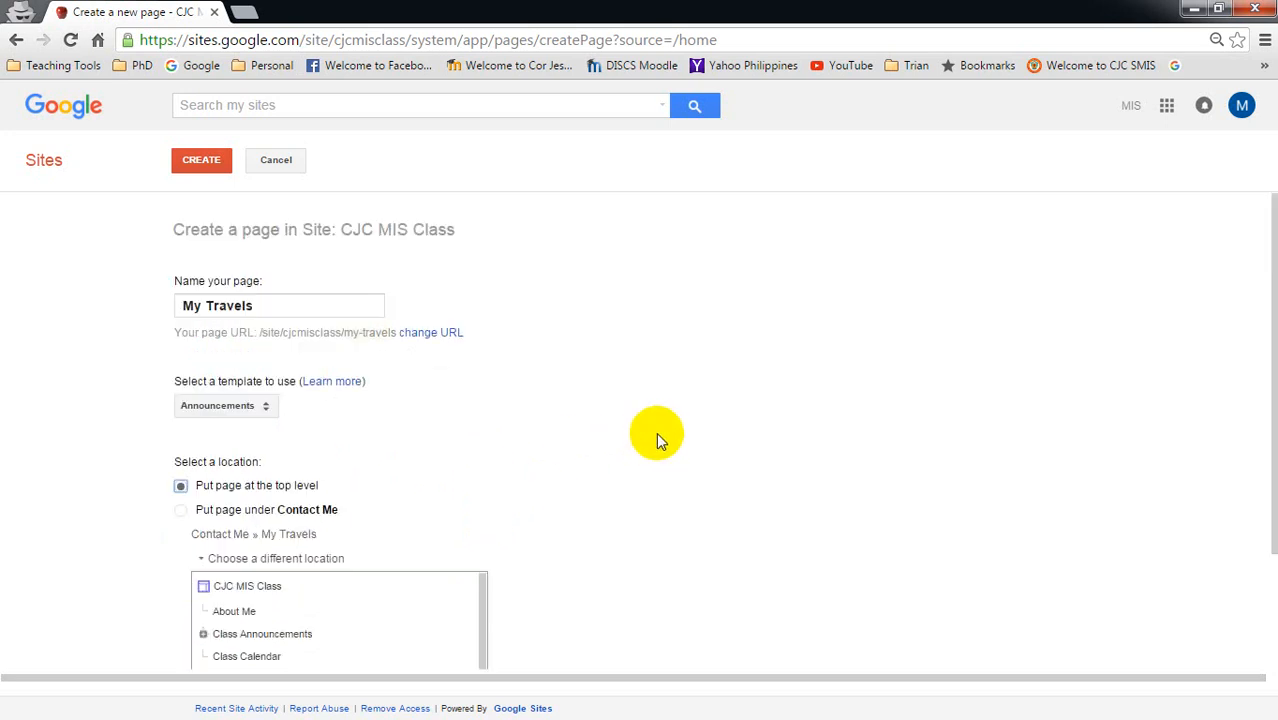
{"action": "scroll", "coordinate": [656, 438], "scroll_direction": "down", "scroll_amount": 3}
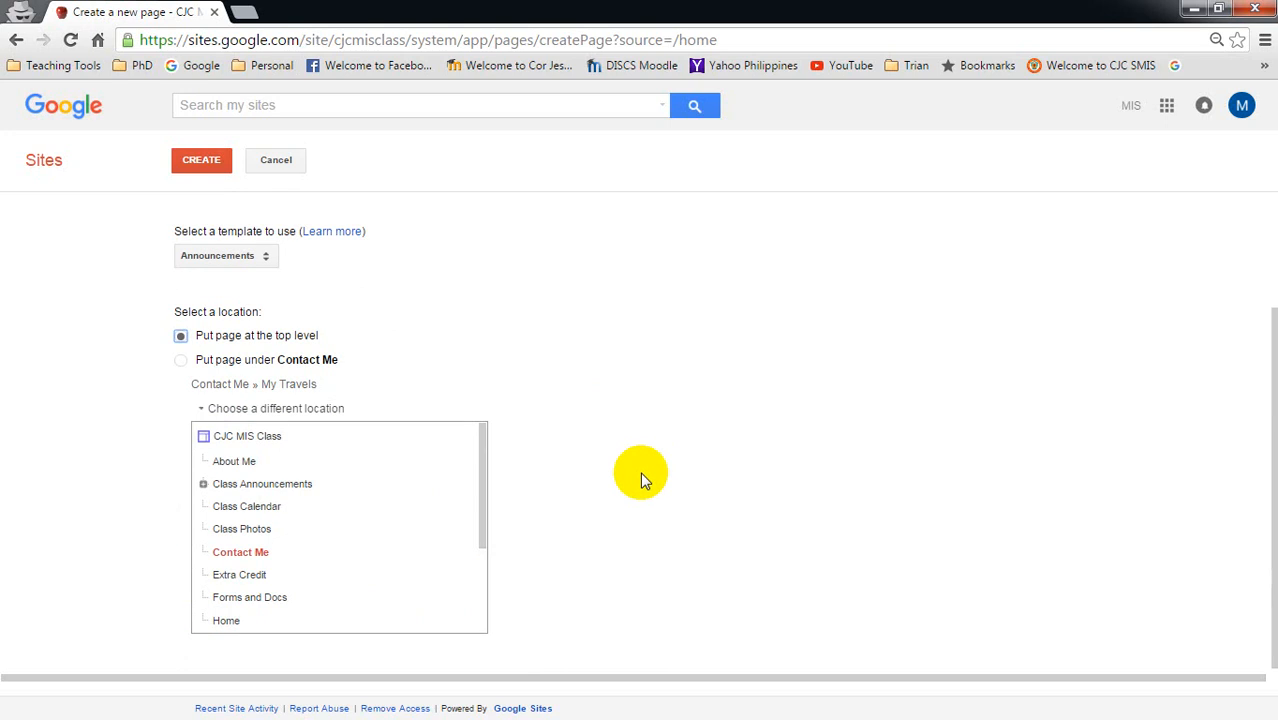
{"action": "scroll", "coordinate": [642, 468], "scroll_direction": "up", "scroll_amount": 3}
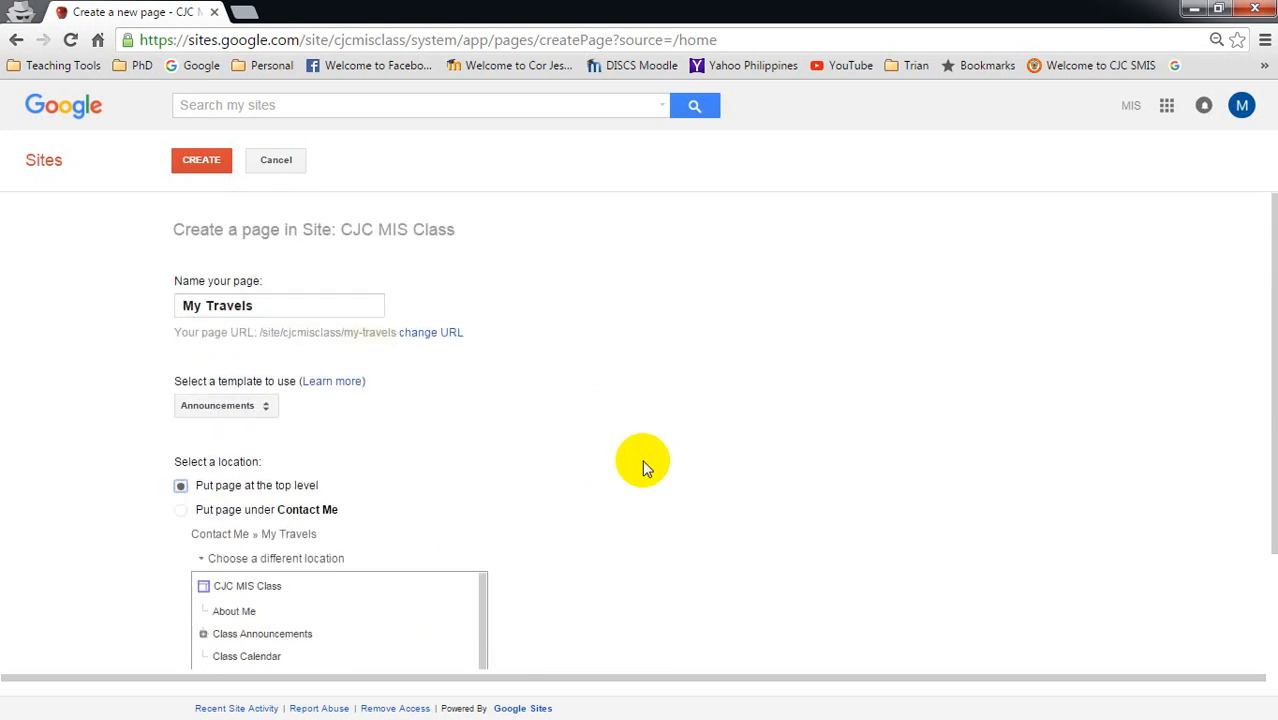
{"action": "left_click", "coordinate": [212, 163]}
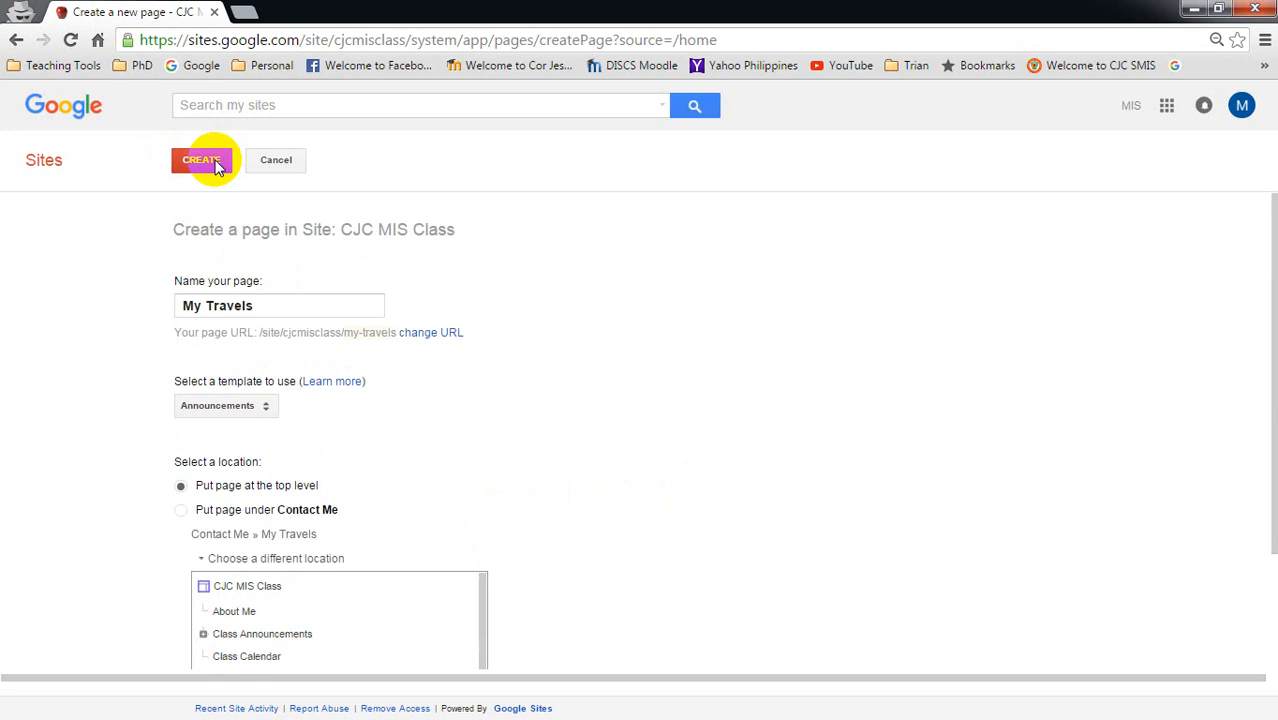